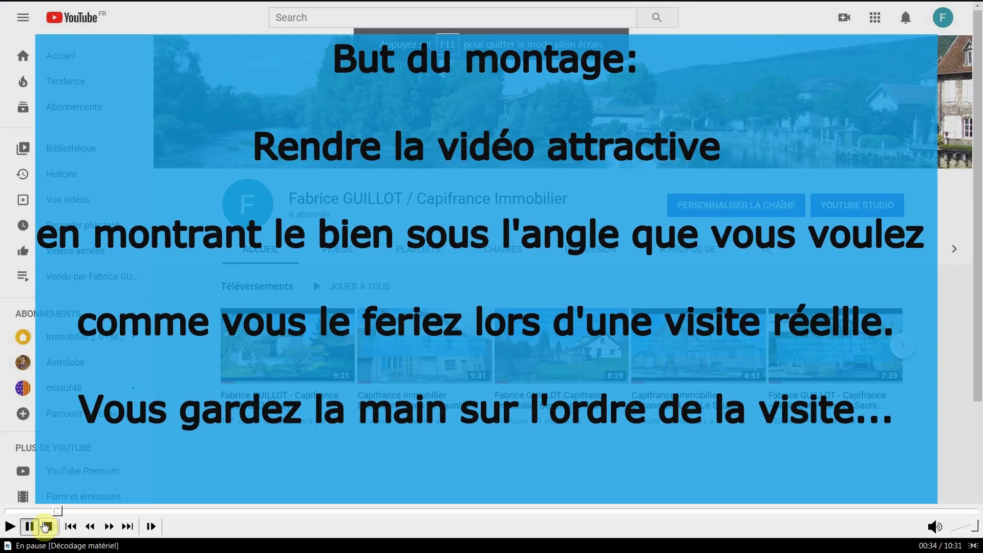
Play the recorded Shotcut tutorial, pausing it at the empty project, the source clip and the clip on the timeline.
{"action": "key", "text": "space"}
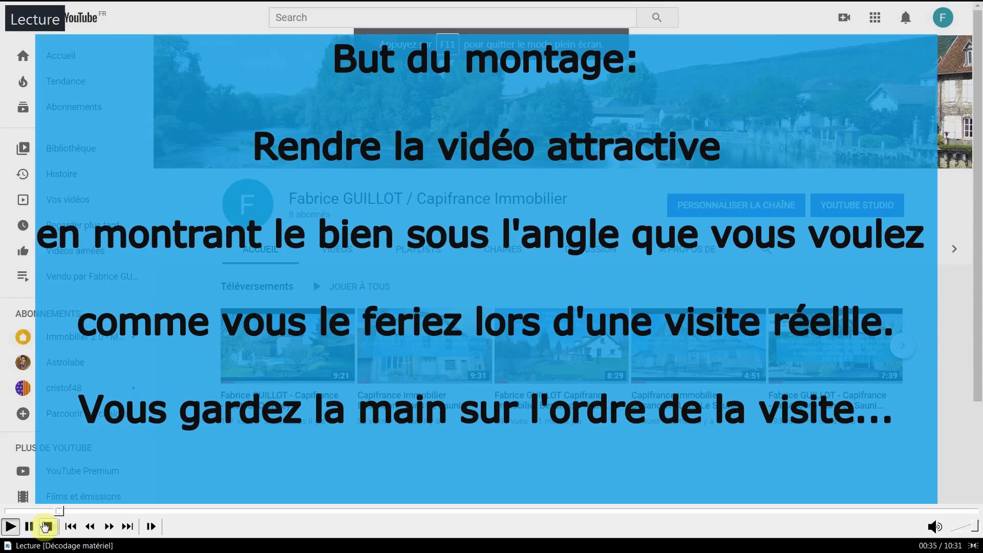
{"action": "key", "text": "space"}
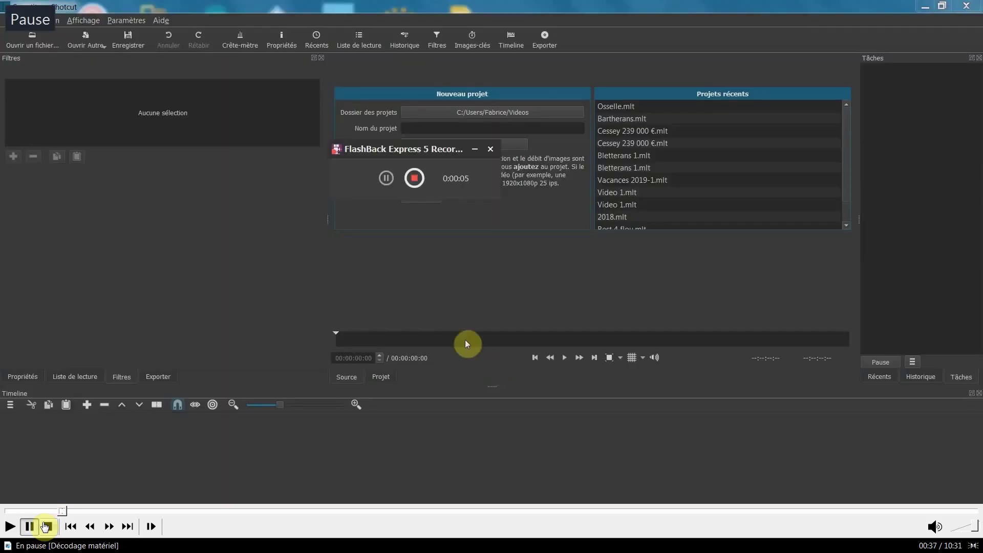
{"action": "key", "text": "space"}
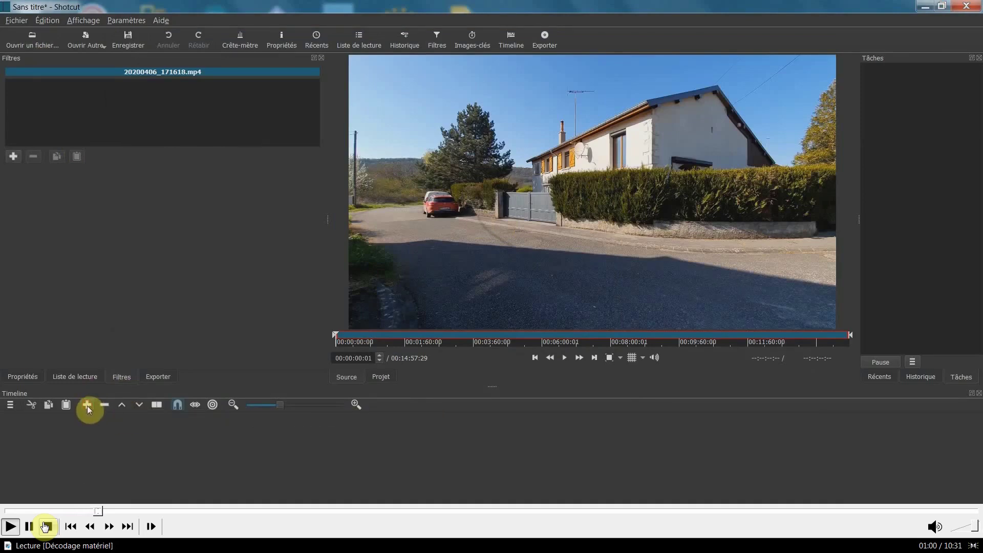
{"action": "key", "text": "space"}
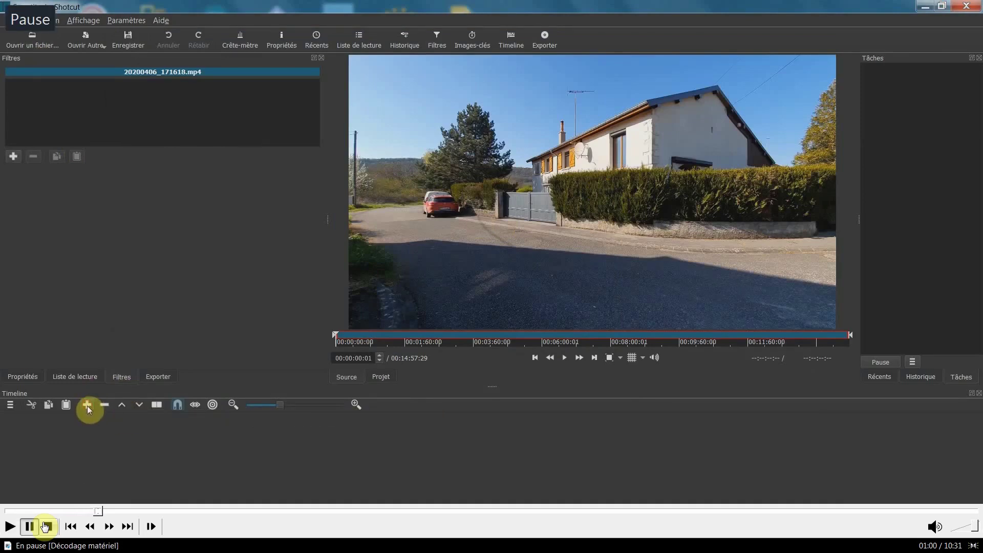
{"action": "key", "text": "space"}
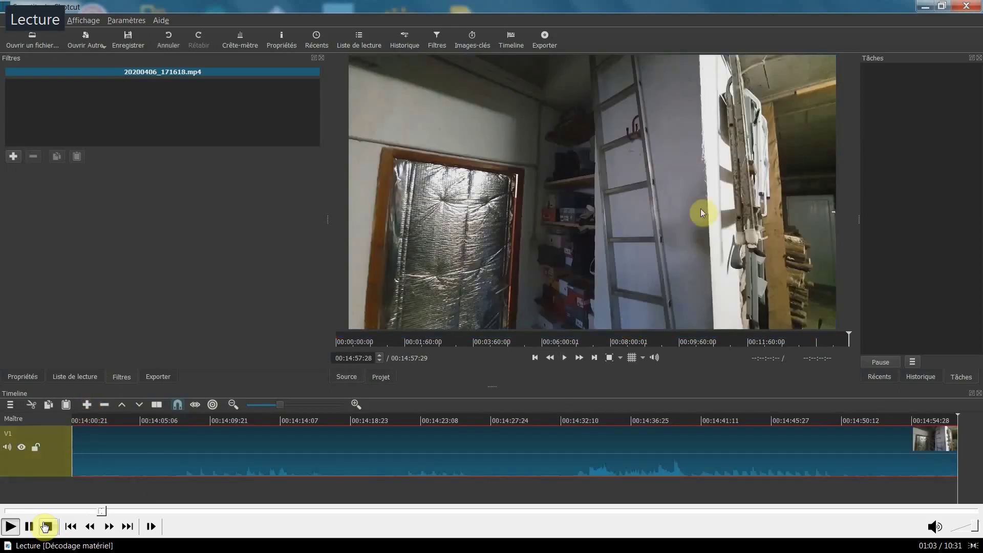
{"action": "key", "text": "space"}
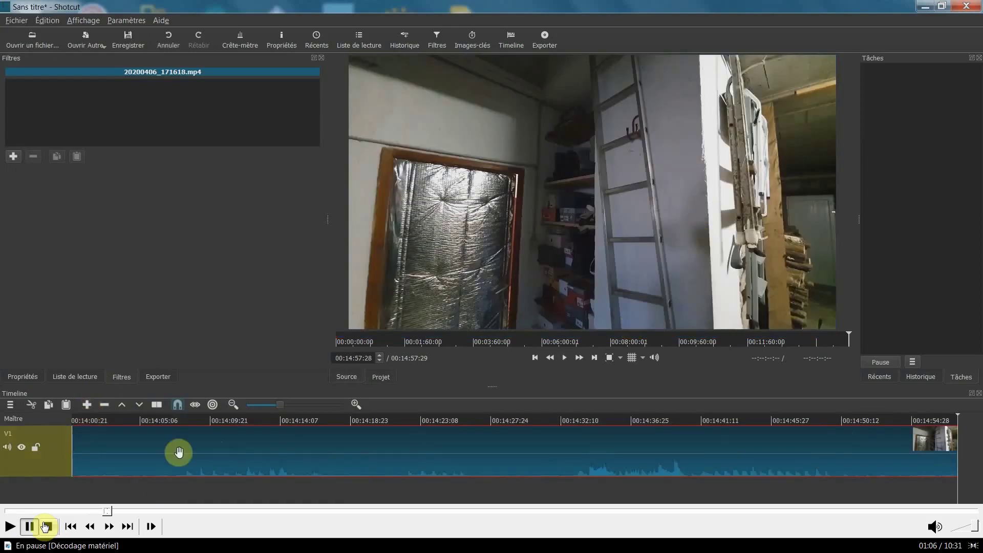
{"action": "key", "text": "space"}
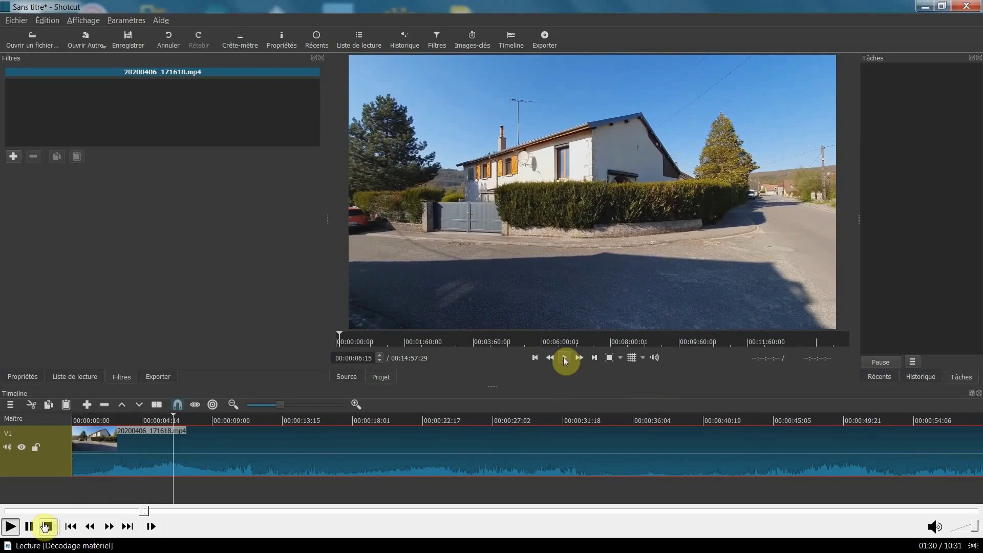
{"action": "key", "text": "space"}
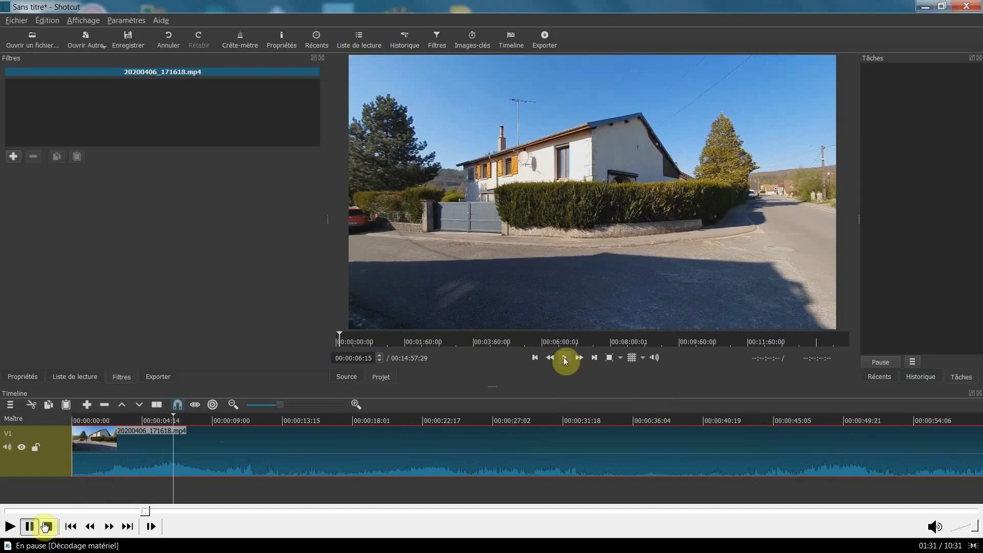
{"action": "key", "text": "space"}
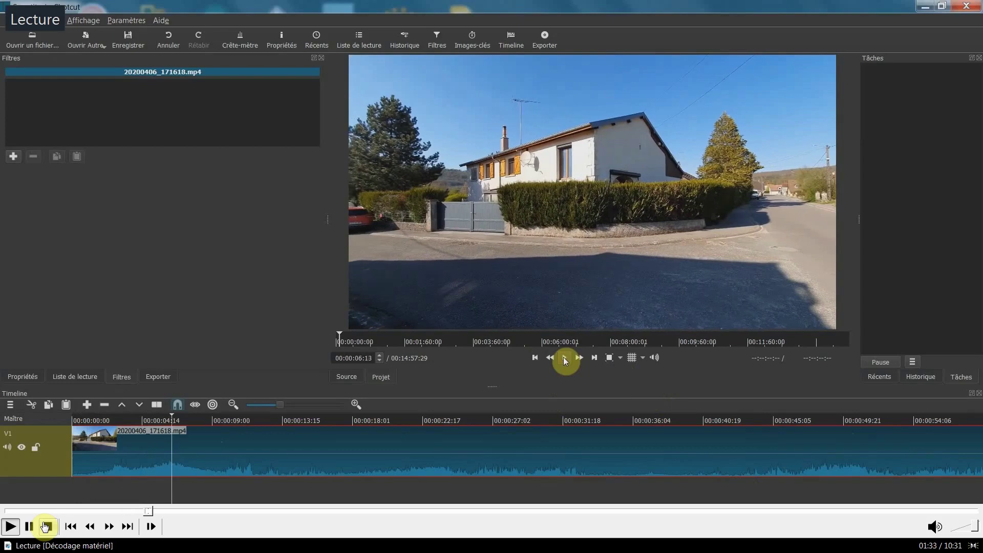
Split the opening exterior clip at about 00:00:05:27 and delete the footage before that point.
{"action": "left_click", "coordinate": [159, 421]}
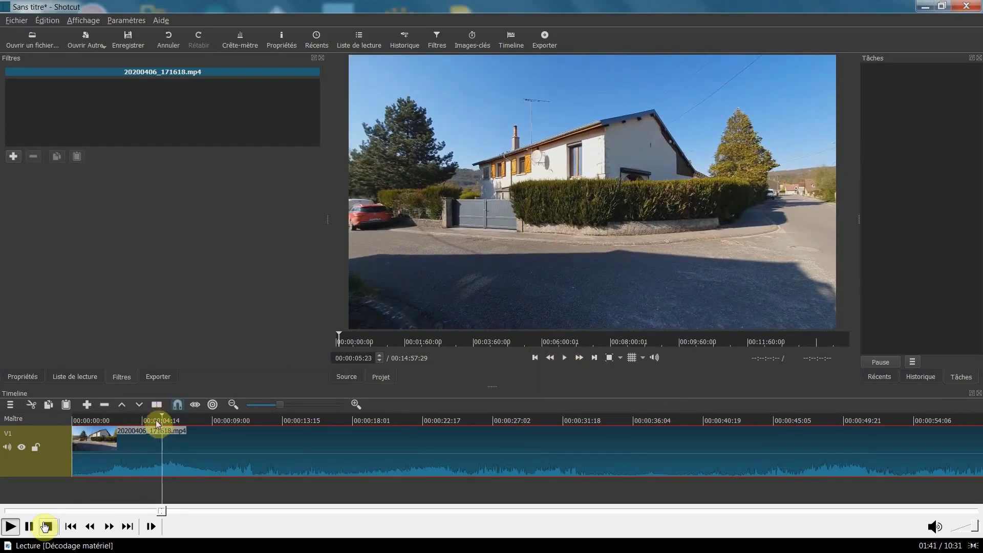
{"action": "left_click", "coordinate": [156, 421]}
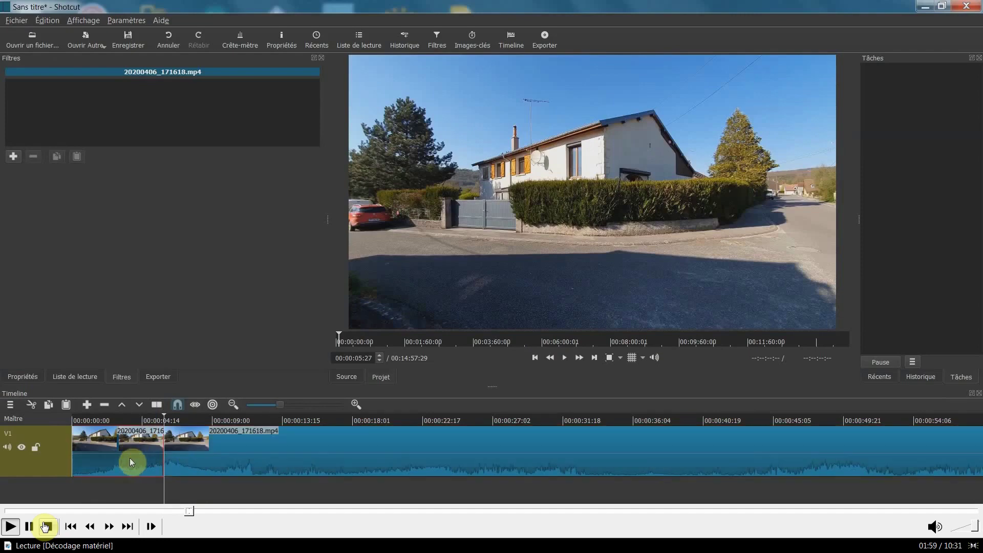
{"action": "key", "text": "space"}
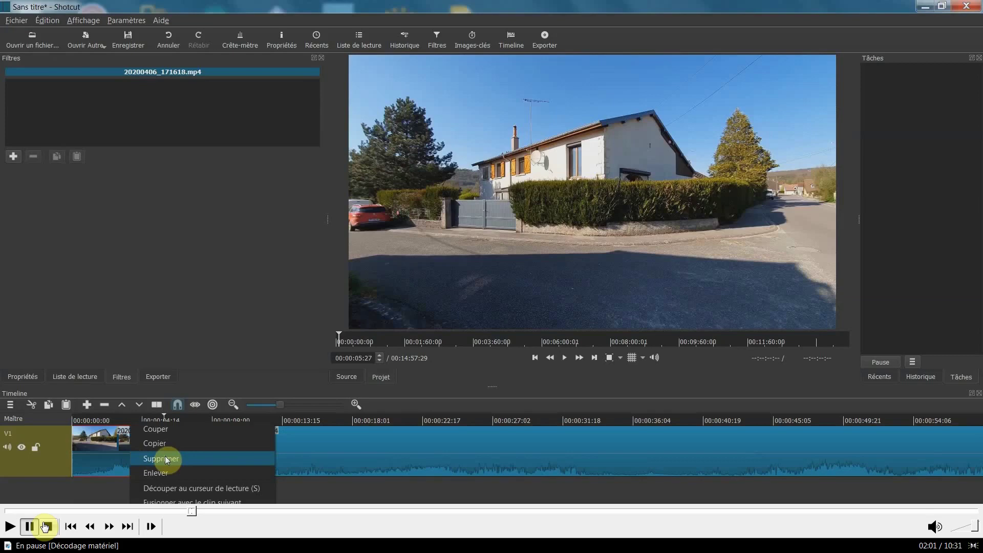
{"action": "key", "text": "space"}
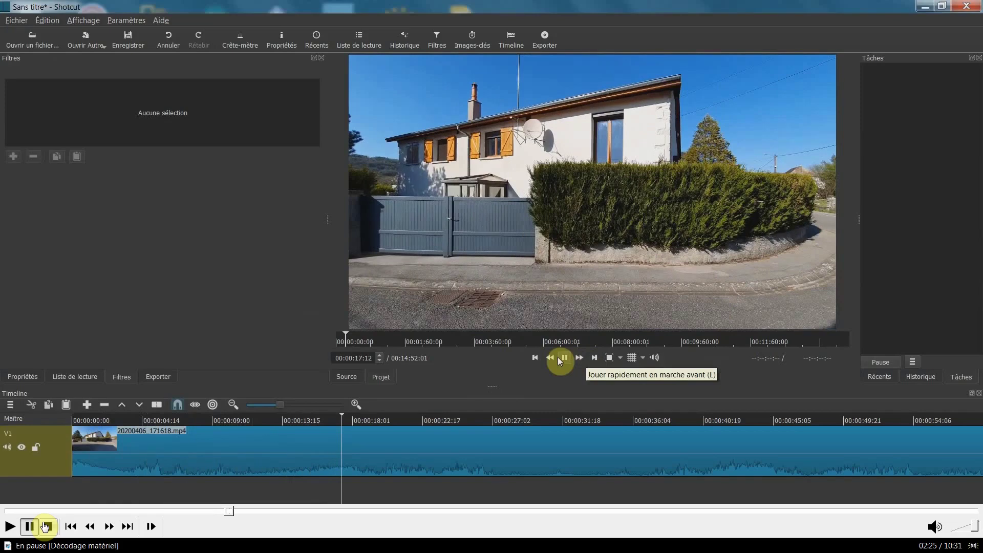
{"action": "key", "text": "space"}
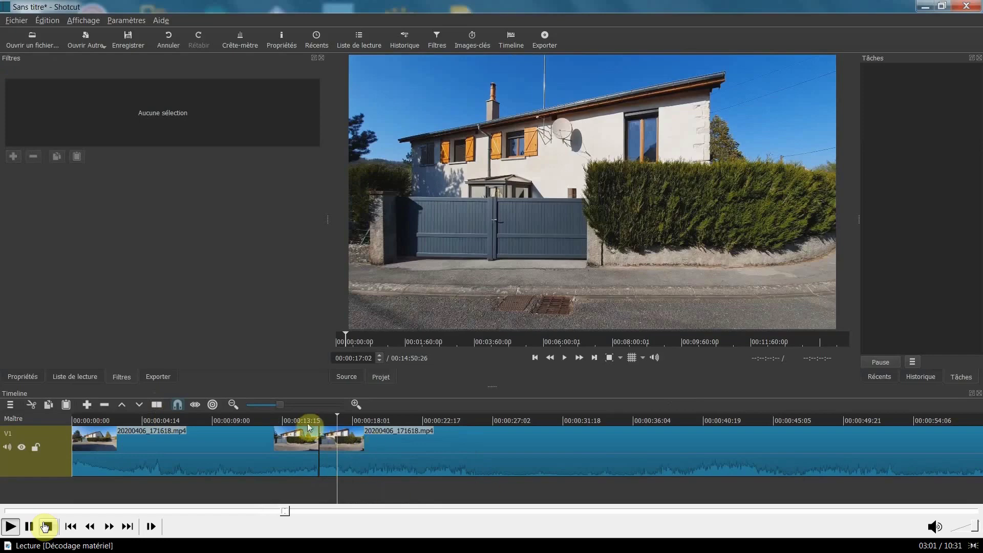
Preview the footage in front of the gate and split the clip at 00:00:20:02, before the camera pans along the road.
{"action": "left_click", "coordinate": [558, 357]}
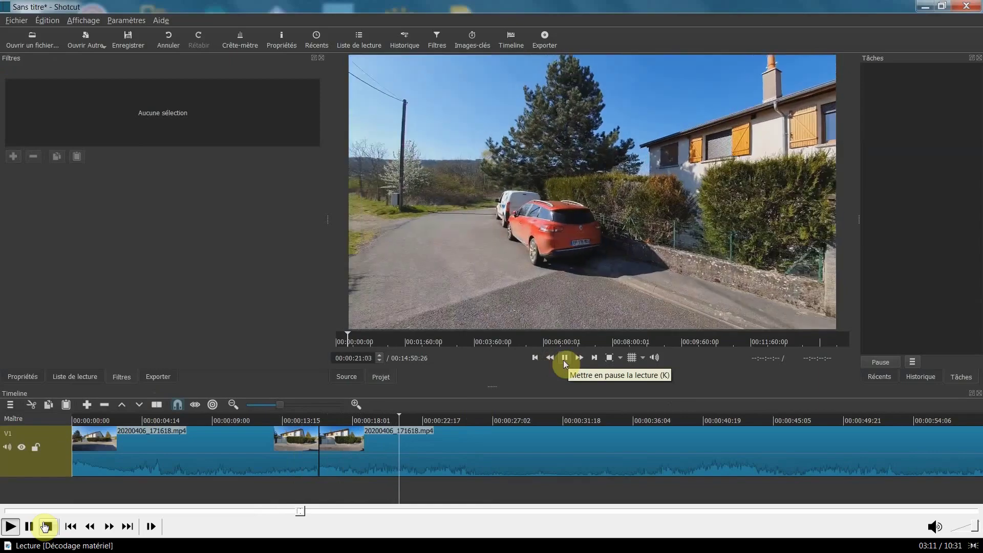
{"action": "left_click", "coordinate": [565, 358]}
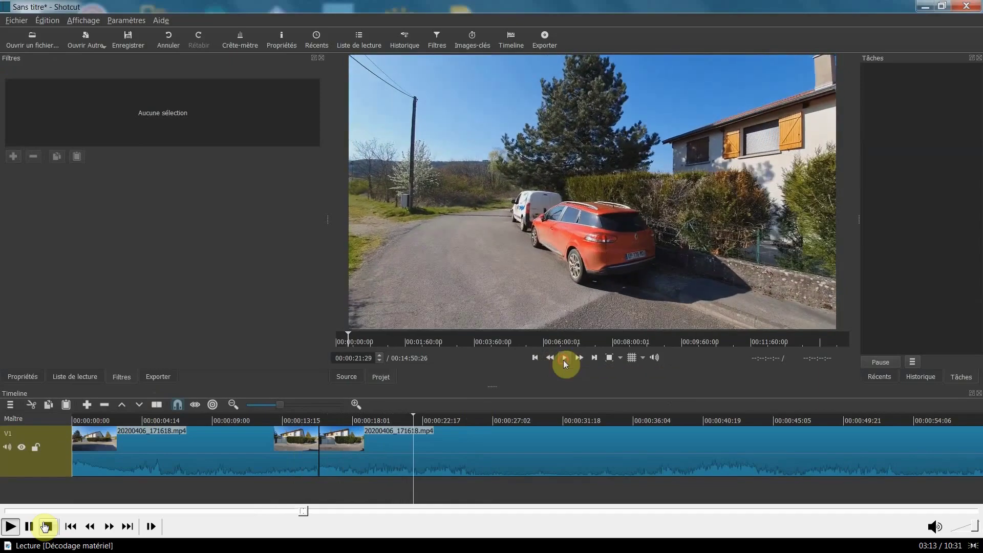
{"action": "left_click", "coordinate": [565, 358]}
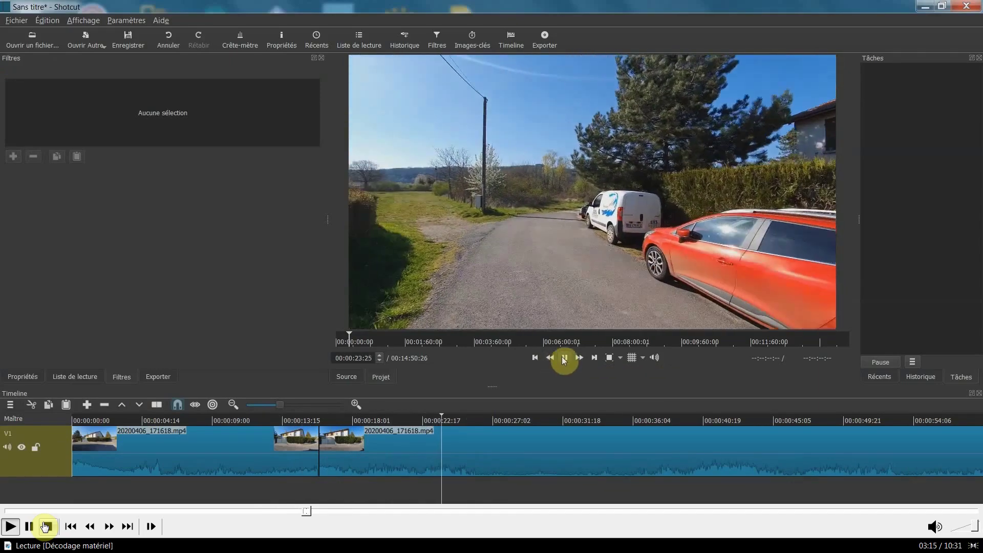
{"action": "left_click", "coordinate": [563, 357]}
{"action": "left_click", "coordinate": [391, 421]}
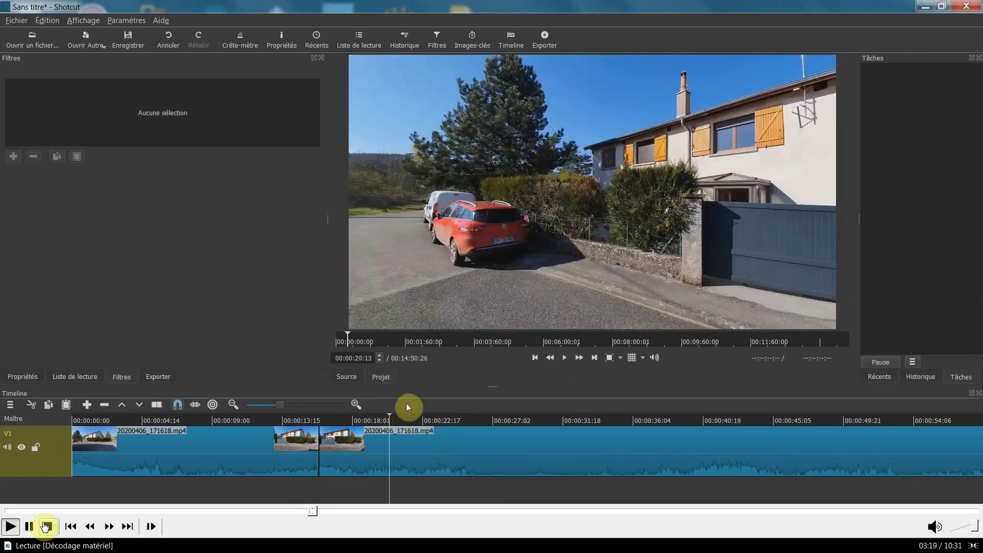
{"action": "left_click", "coordinate": [384, 418]}
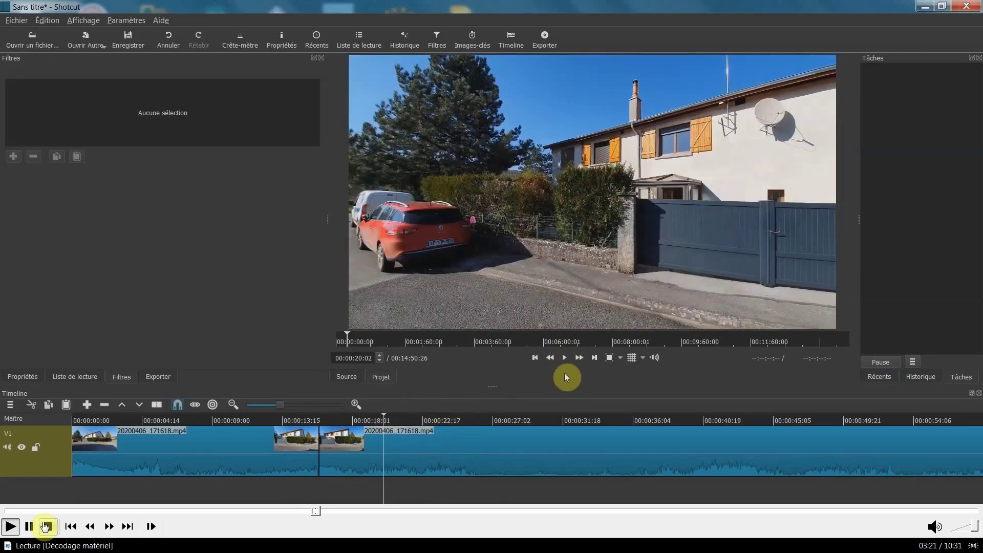
{"action": "left_click", "coordinate": [157, 405]}
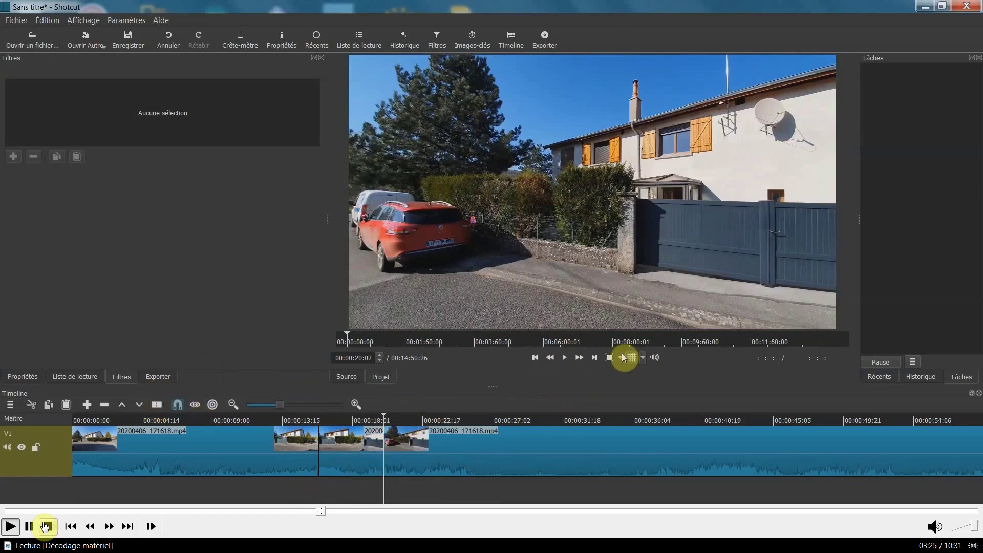
Find the end of the roadside pan and split the clip at 00:00:34:12, where the gravel path follows the hedge.
{"action": "left_click", "coordinate": [565, 357]}
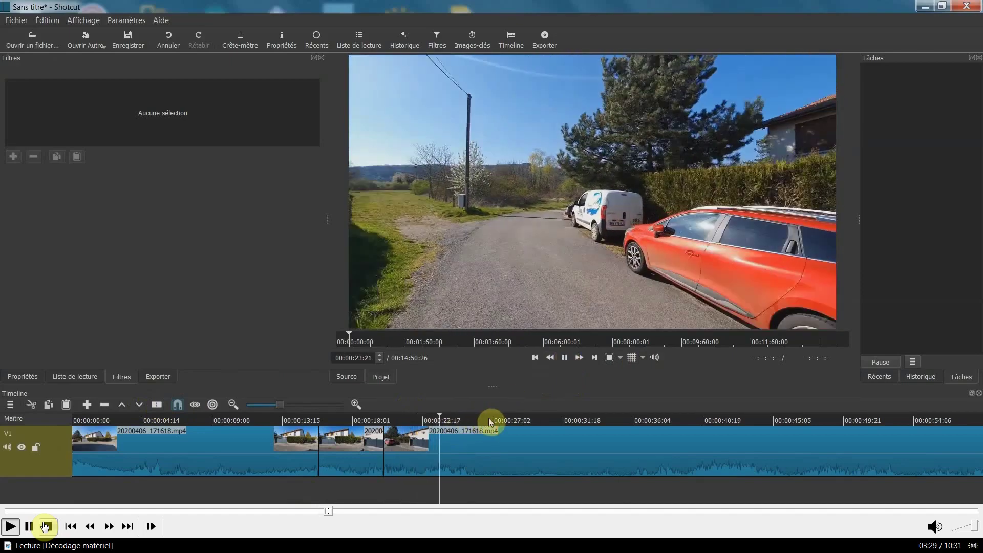
{"action": "left_click", "coordinate": [478, 419]}
{"action": "left_click", "coordinate": [495, 420]}
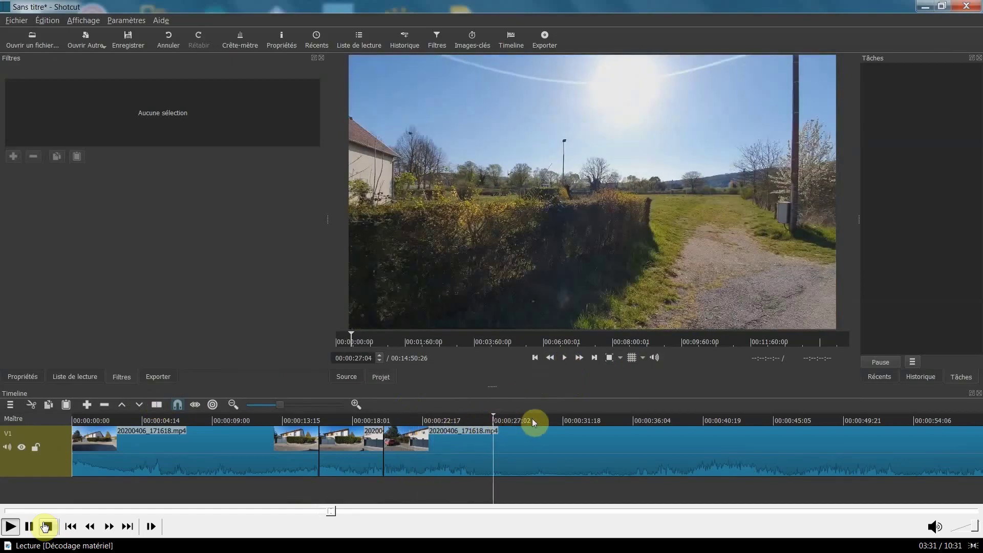
{"action": "left_click", "coordinate": [532, 419]}
{"action": "left_click", "coordinate": [540, 419]}
{"action": "left_click_drag", "start_coordinate": [561, 419], "coordinate": [580, 417]}
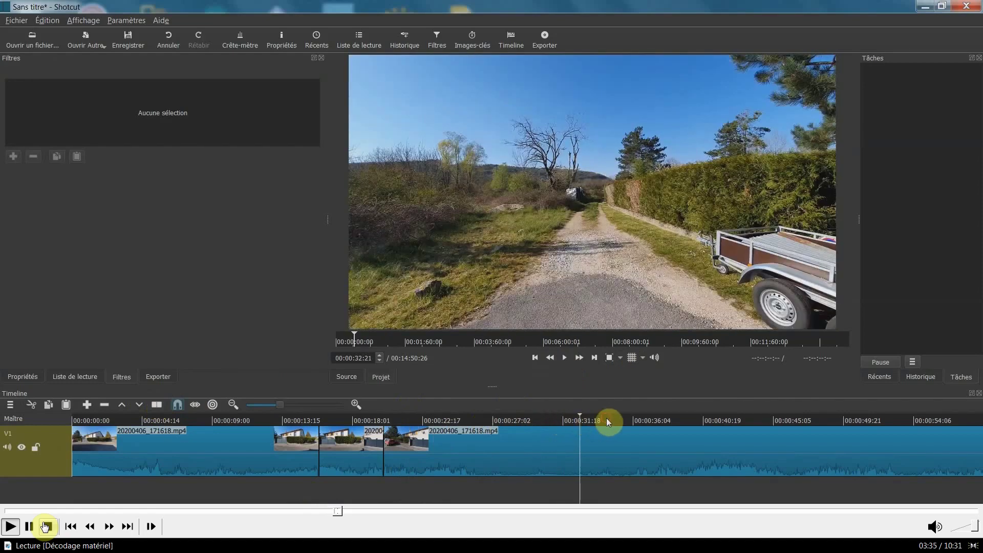
{"action": "left_click", "coordinate": [606, 418]}
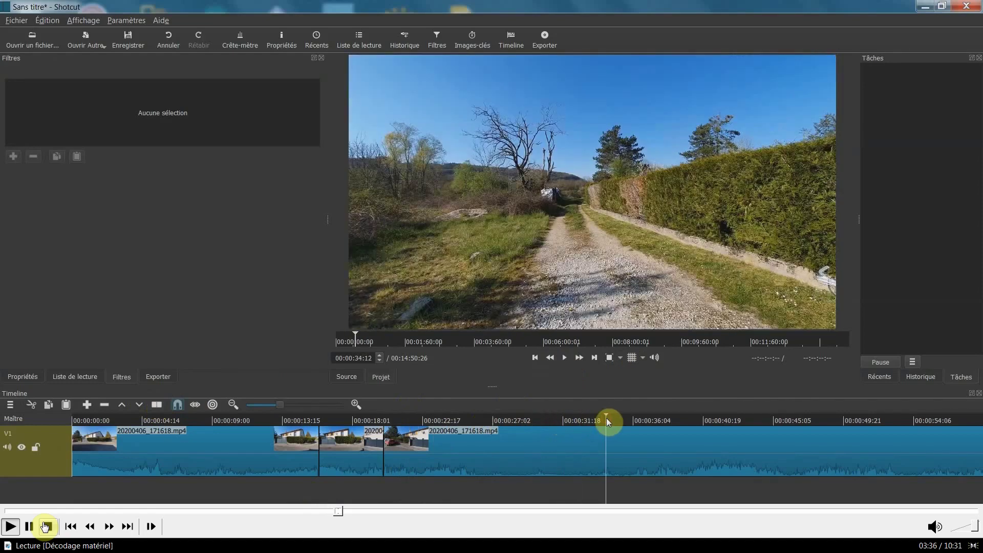
{"action": "left_click", "coordinate": [157, 404]}
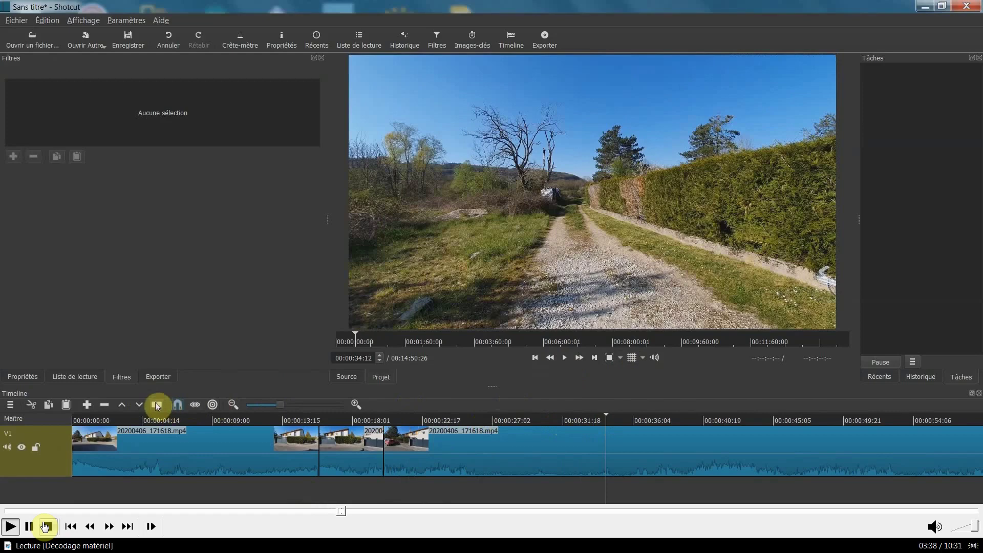
Set the playback speed of the roadside segment between the last two cuts to 4x.
{"action": "left_click", "coordinate": [514, 459]}
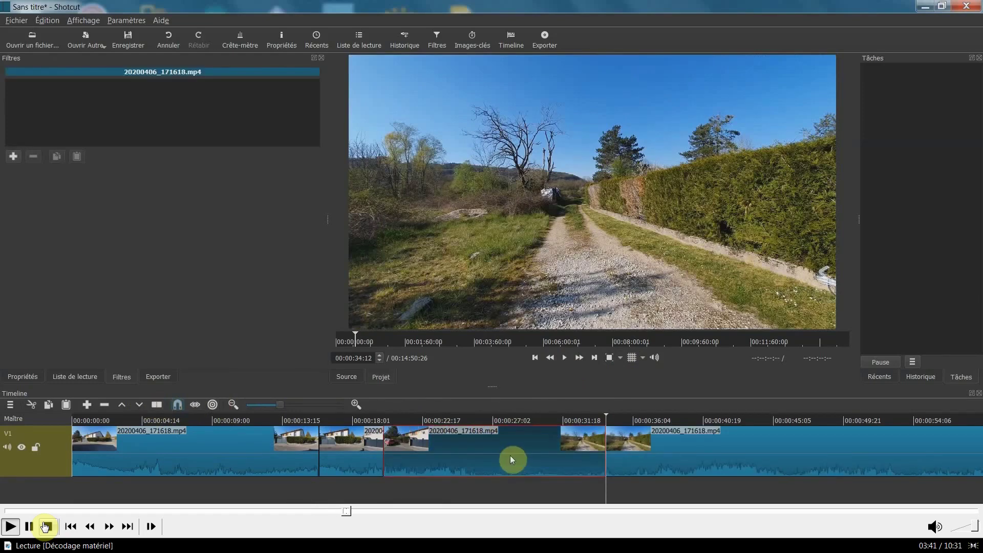
{"action": "left_click", "coordinate": [290, 41]}
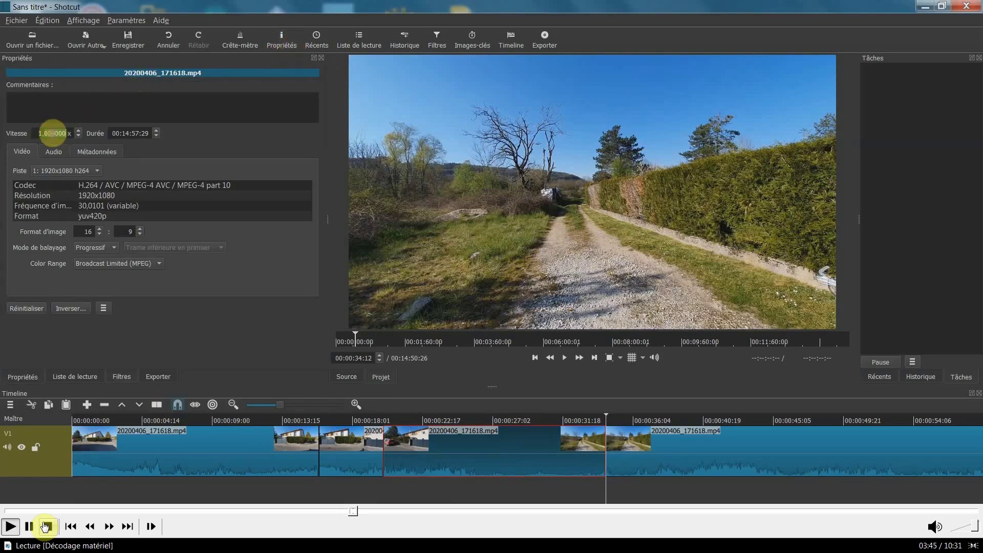
{"action": "double_click", "coordinate": [52, 133]}
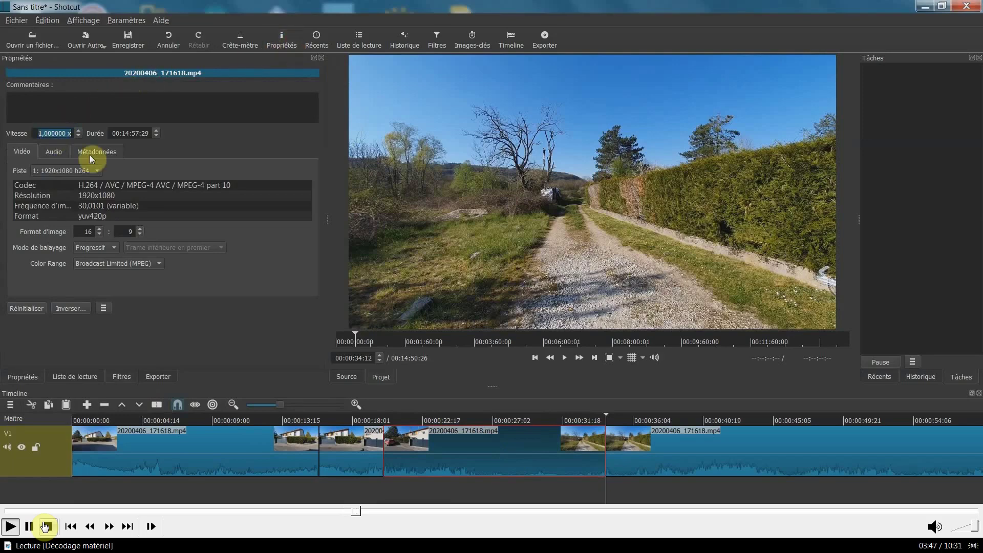
{"action": "type", "text": "4"}
{"action": "key", "text": "Return"}
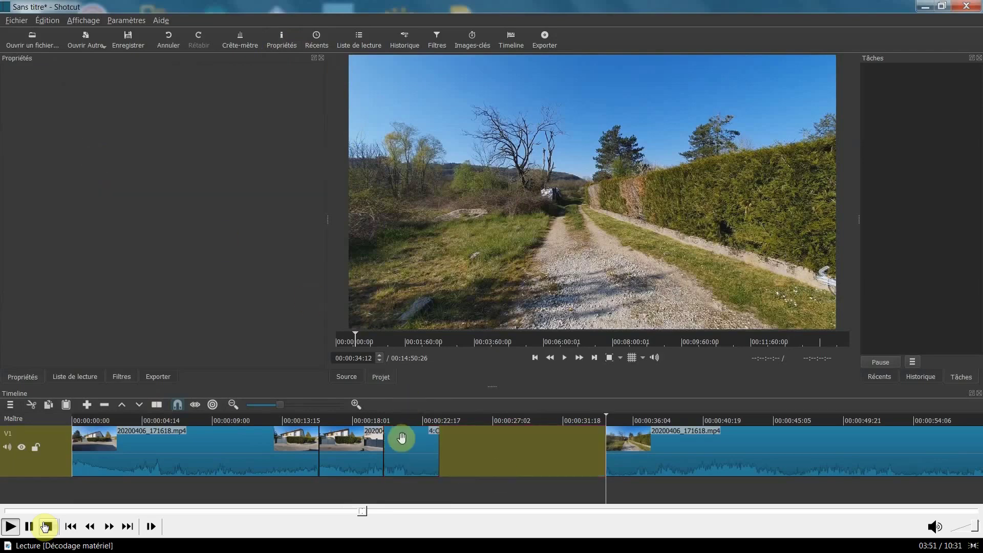
Remove the empty gap after the sped-up segment so the following footage closes up against it.
{"action": "left_click", "coordinate": [507, 457]}
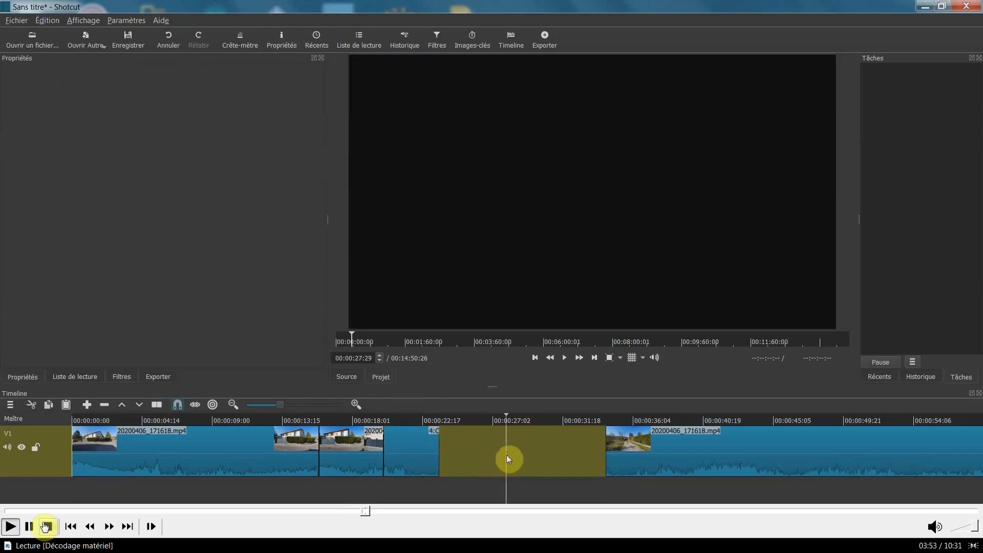
{"action": "right_click", "coordinate": [539, 455]}
{"action": "left_click", "coordinate": [584, 463]}
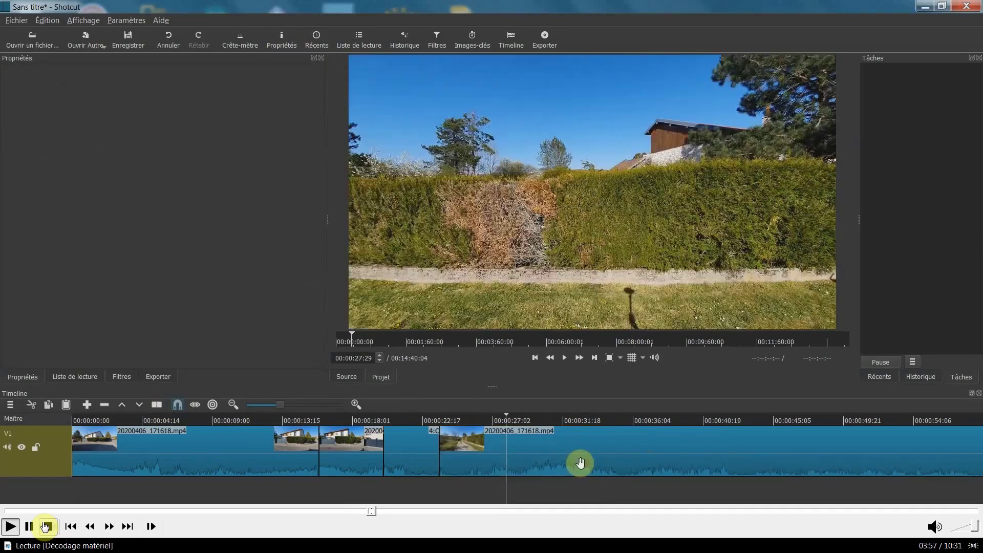
Preview the transition into the 4x roadside segment, starting from about 00:00:19:09 and again from 00:00:17:00.
{"action": "left_click", "coordinate": [372, 418]}
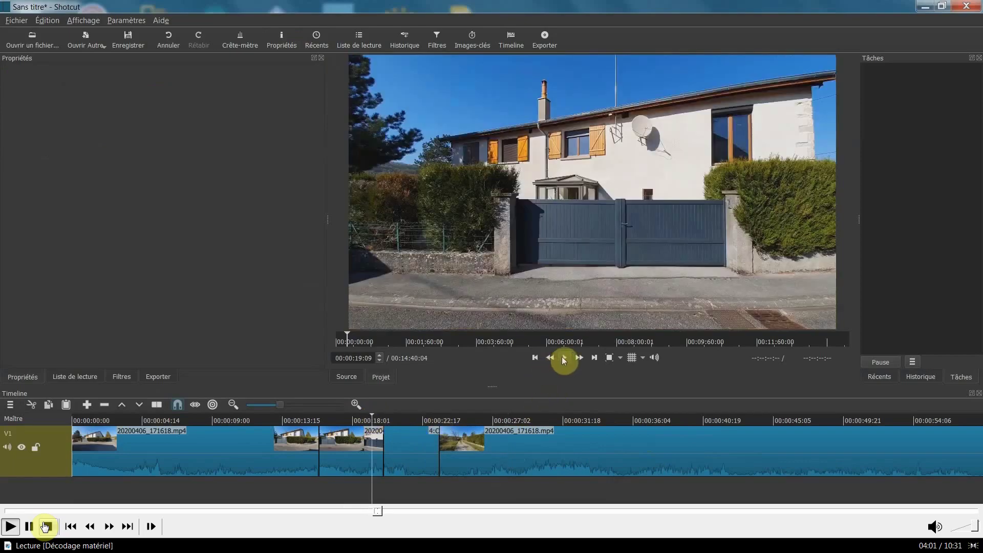
{"action": "left_click", "coordinate": [564, 358]}
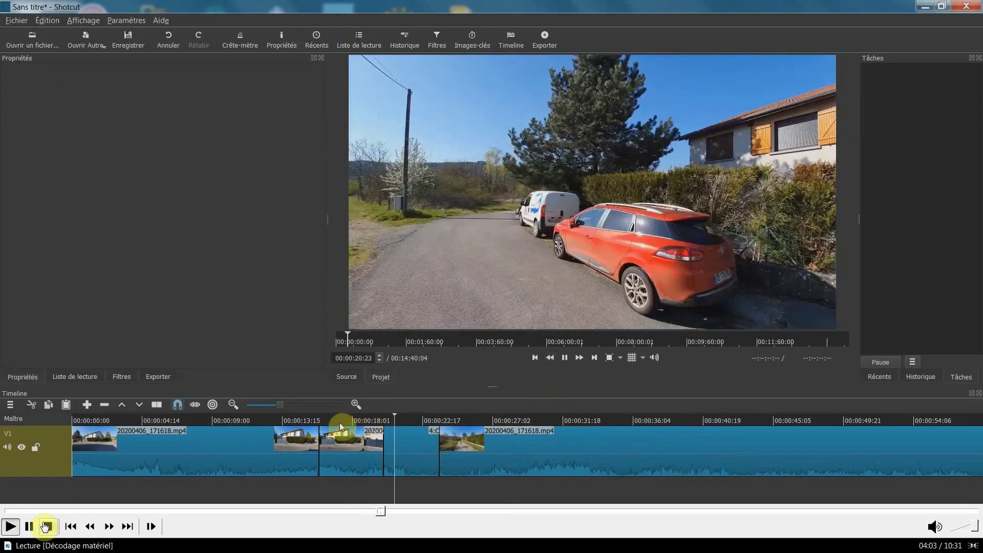
{"action": "left_click", "coordinate": [340, 427]}
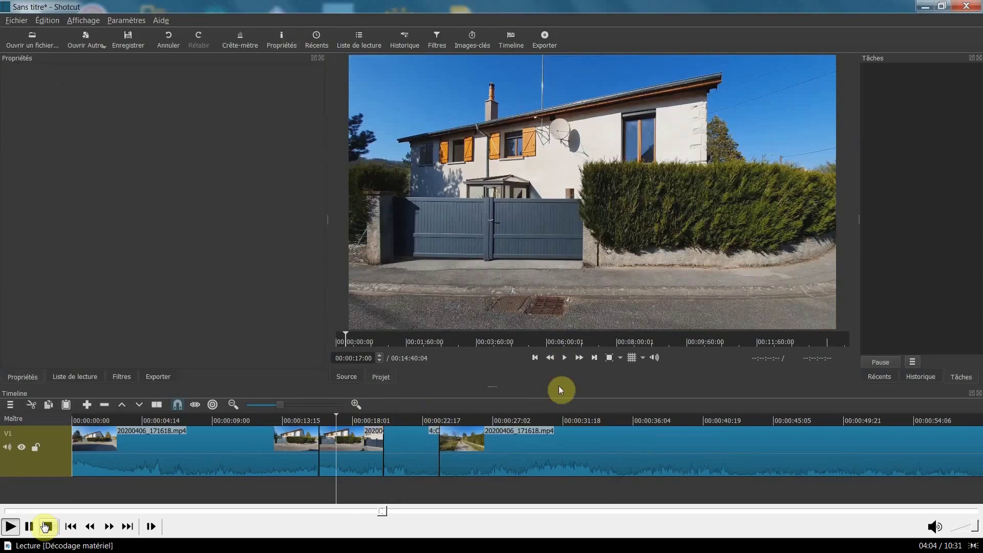
{"action": "left_click", "coordinate": [563, 359]}
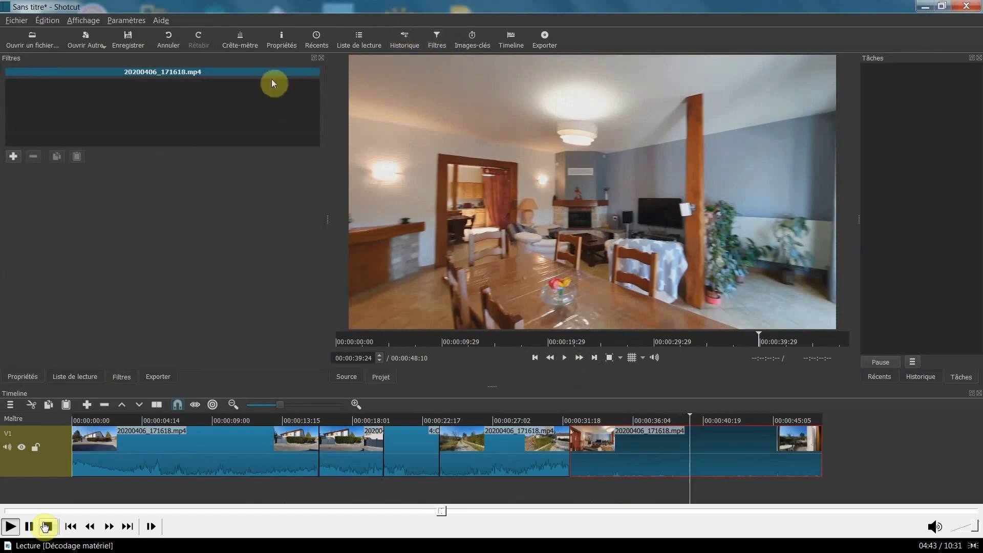
Add the Luminosité (brightness) filter to the indoor living-room clip at the end of the timeline.
{"action": "left_click", "coordinate": [13, 156]}
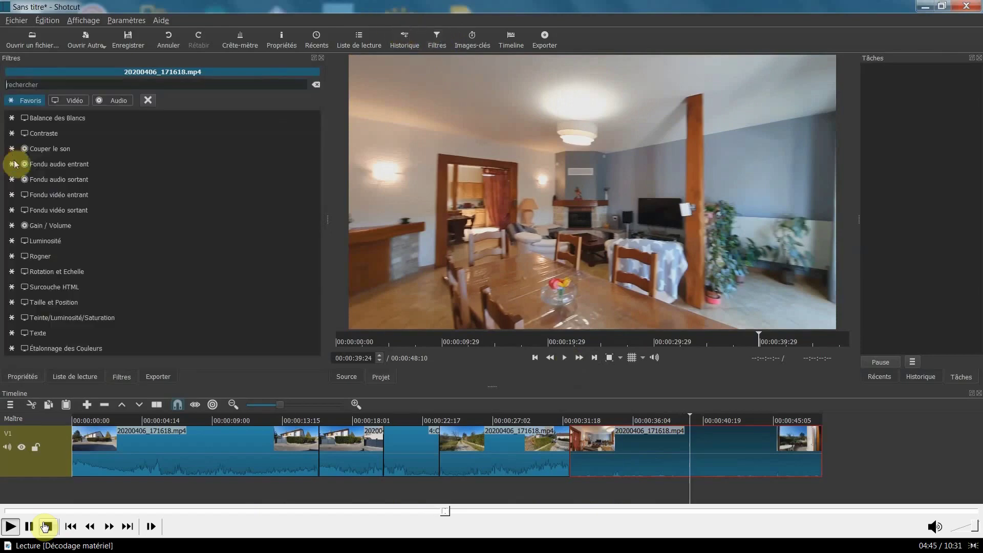
{"action": "left_click", "coordinate": [60, 245]}
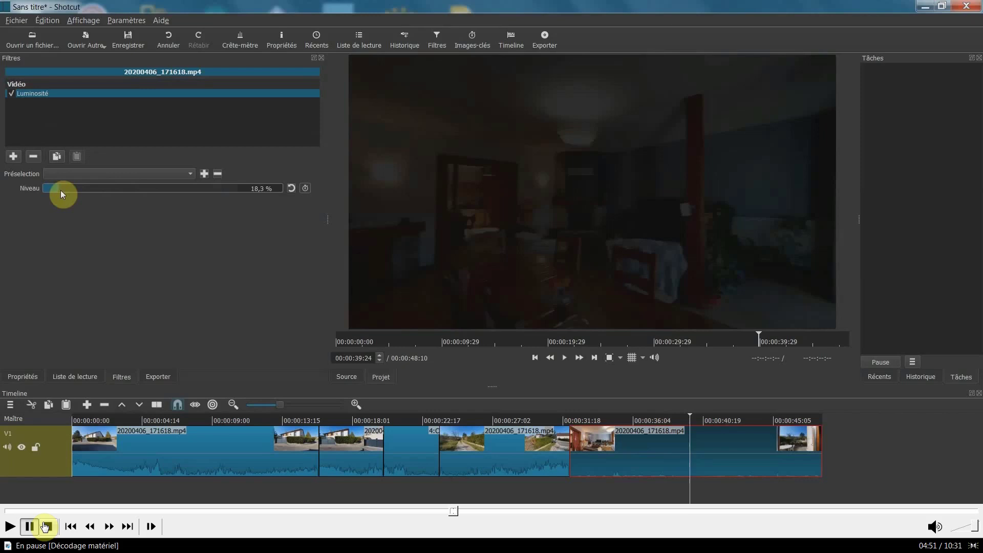
{"action": "key", "text": "space"}
{"action": "key", "text": "space"}
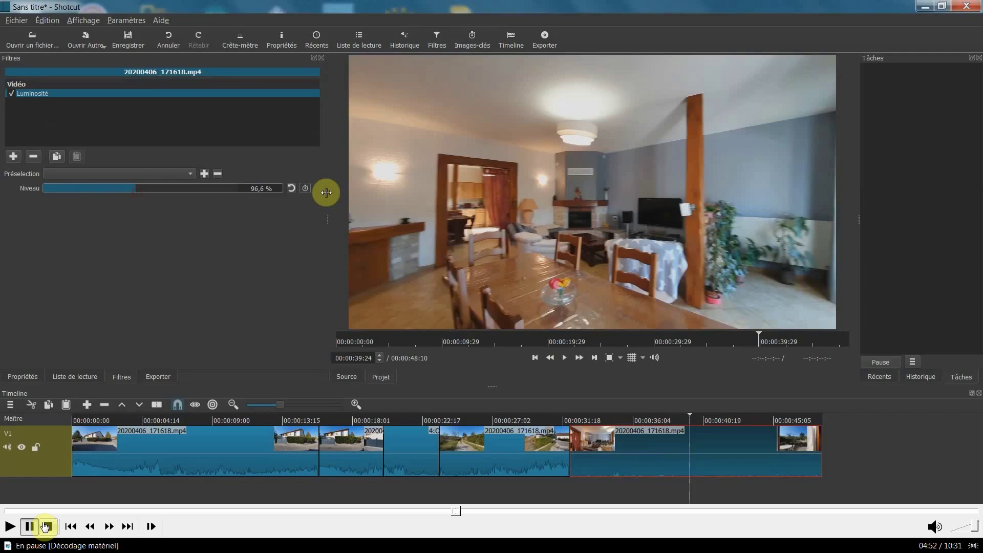
{"action": "key", "text": "space"}
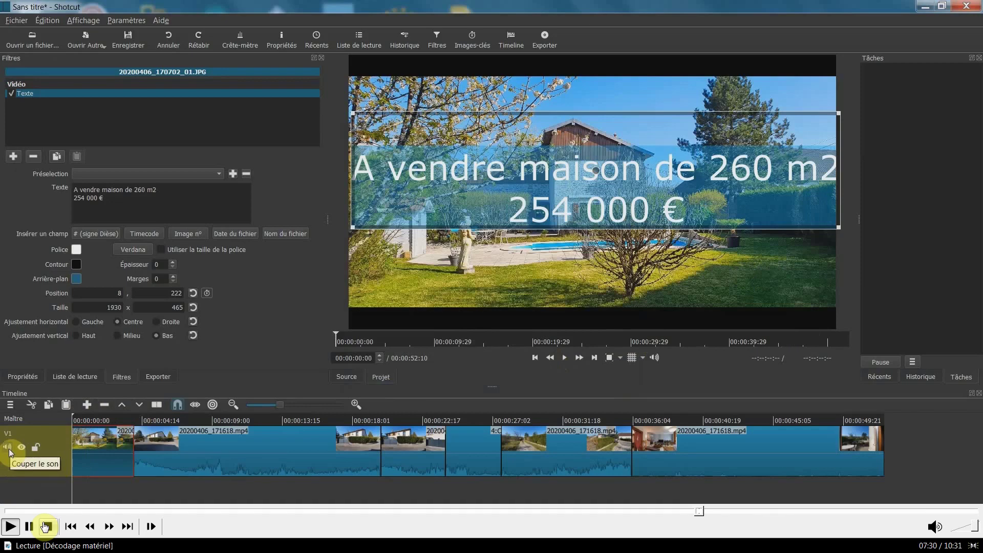
{"action": "key", "text": "space"}
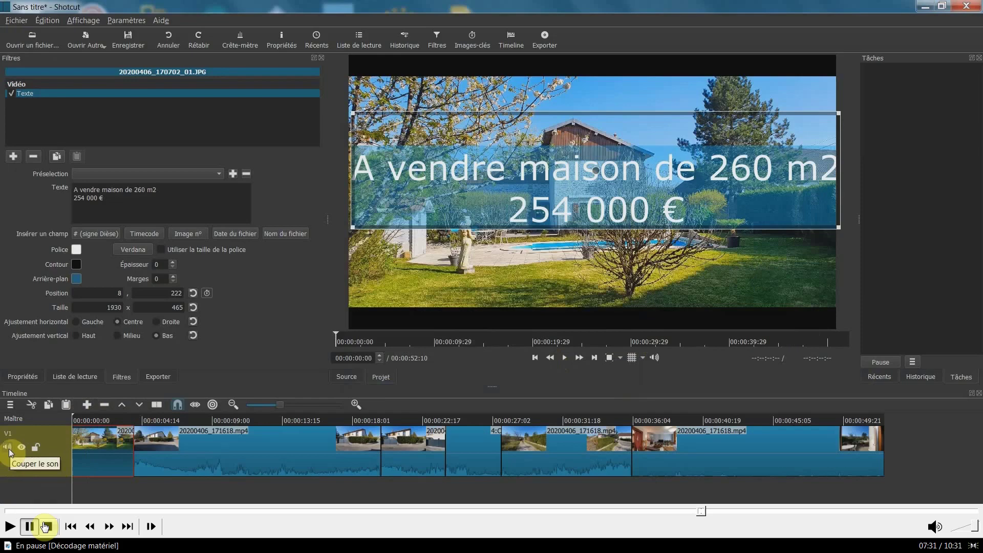
{"action": "key", "text": "space"}
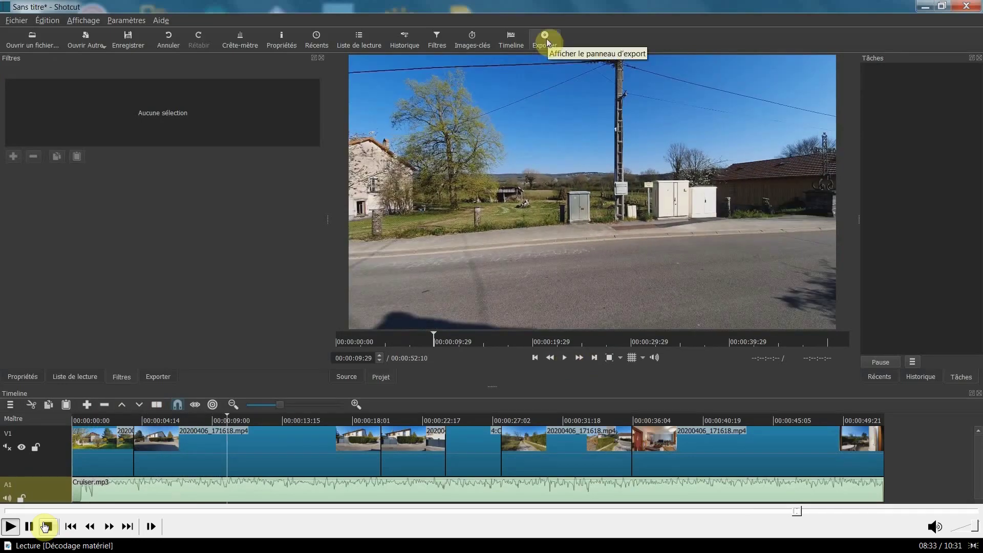
{"action": "key", "text": "space"}
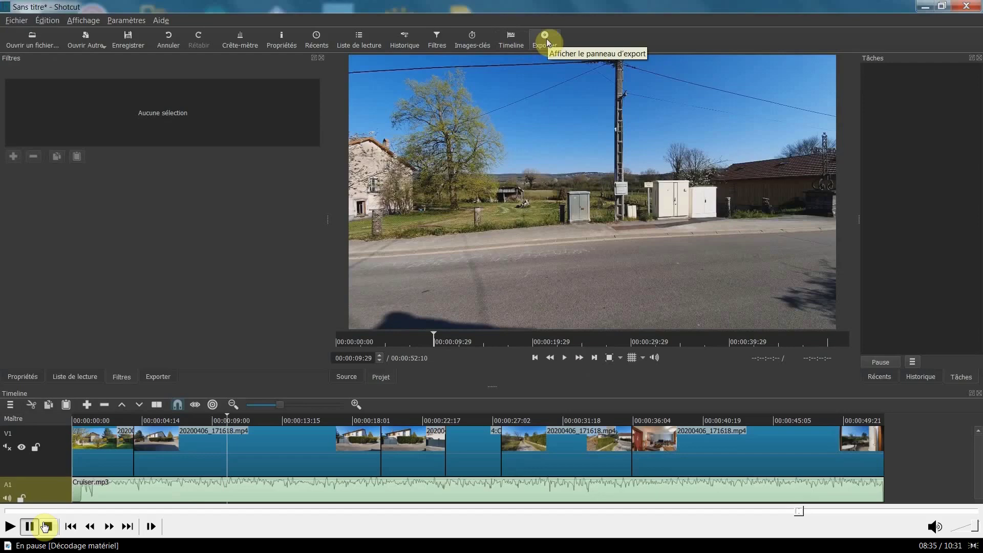
{"action": "key", "text": "space"}
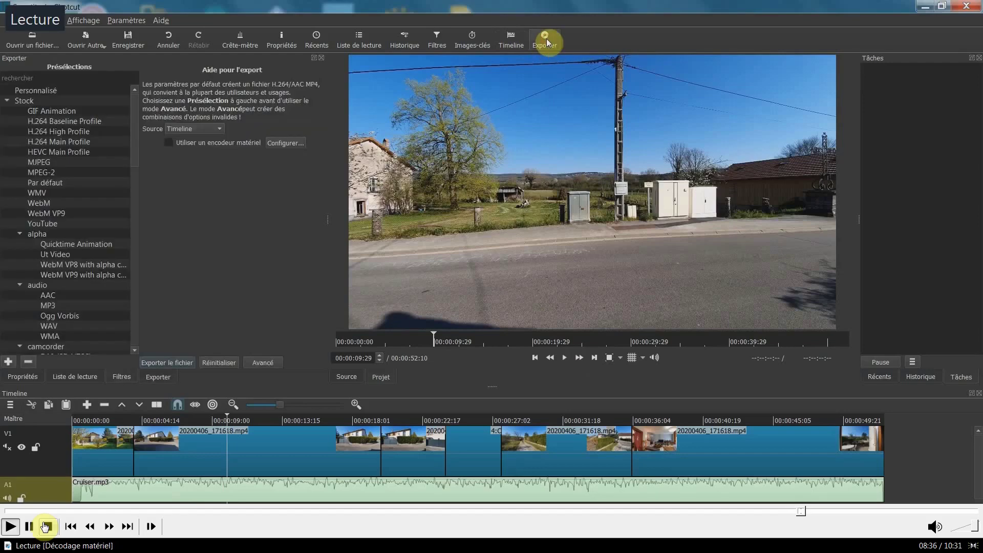